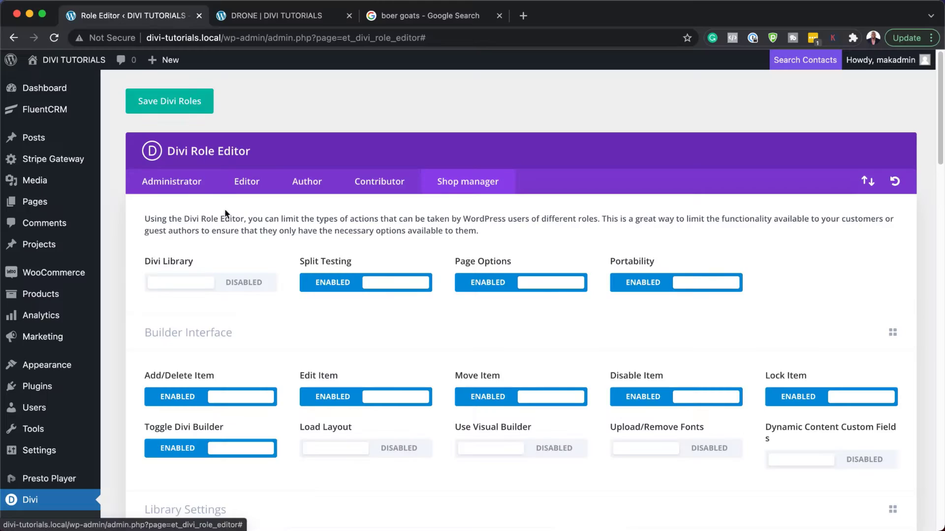
Step: Toggle Divi Library on and back off for the shop manager
scroll(231, 232, "down", 1)
scroll(232, 237, "down", 1)
left_click(258, 250)
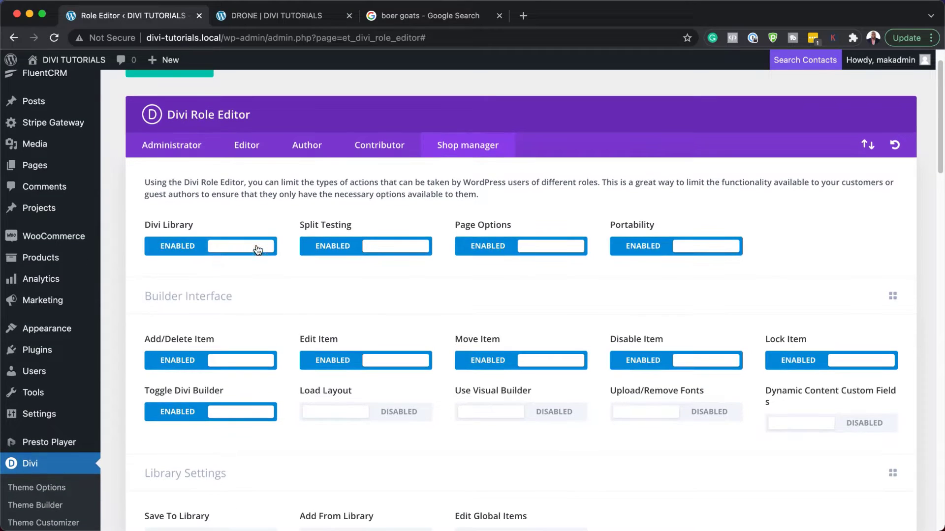
left_click(188, 251)
Step: Toggle Divi Theme Builder on and back off for the shop manager
scroll(427, 266, "down", 15)
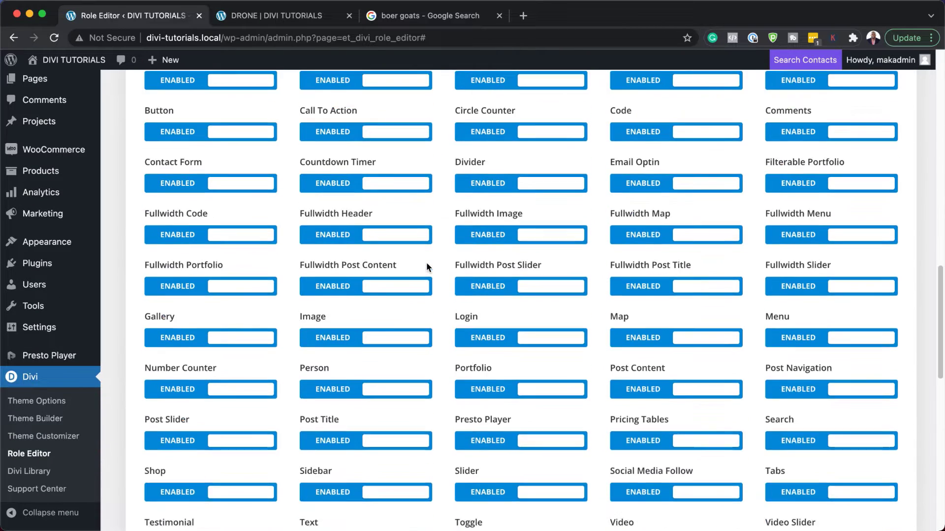
scroll(426, 268, "down", 15)
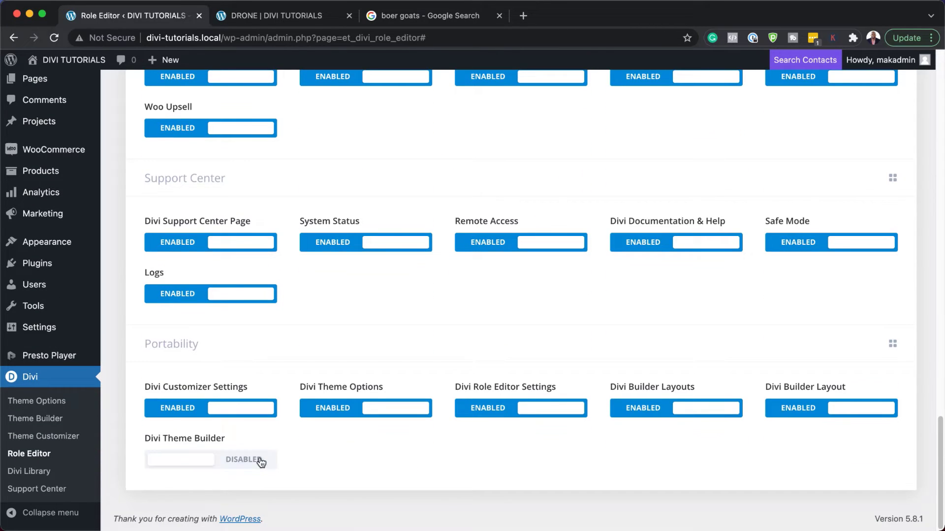
left_click(260, 461)
left_click(196, 463)
Step: In the shop manager's incognito session, check the Shop manager role and try opening Divi
key("super+grave")
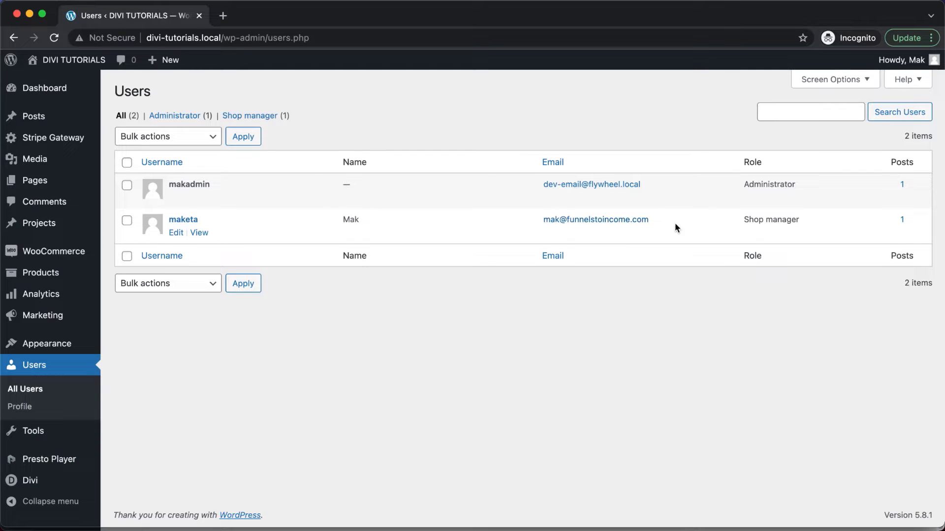
left_click_drag(799, 221, 746, 224)
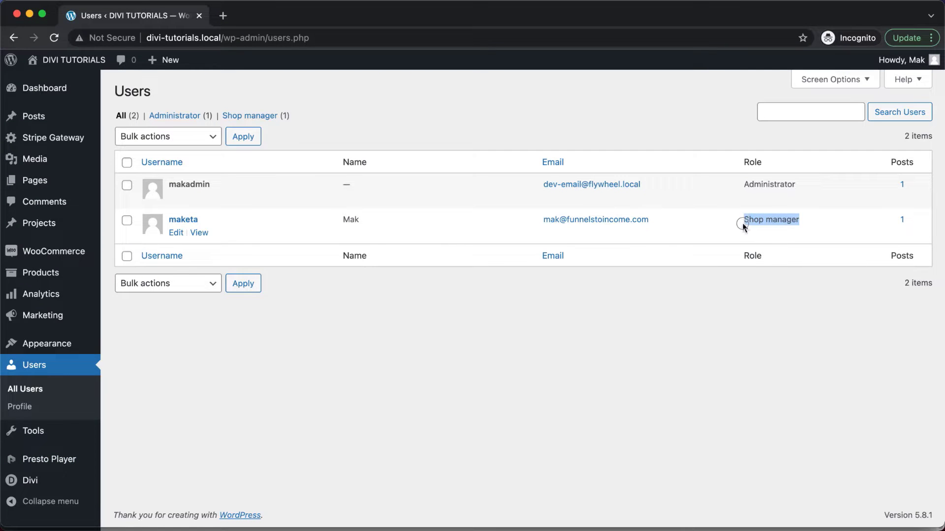
left_click(57, 478)
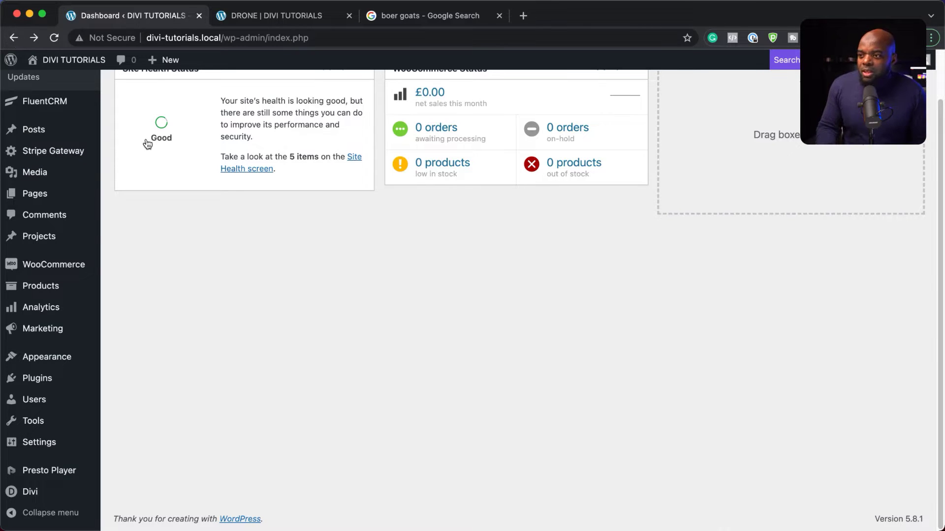
Step: On Users > Add New, enter the username 'manager mak' and visit First Name and Email
mouse_move(68, 353)
mouse_move(37, 399)
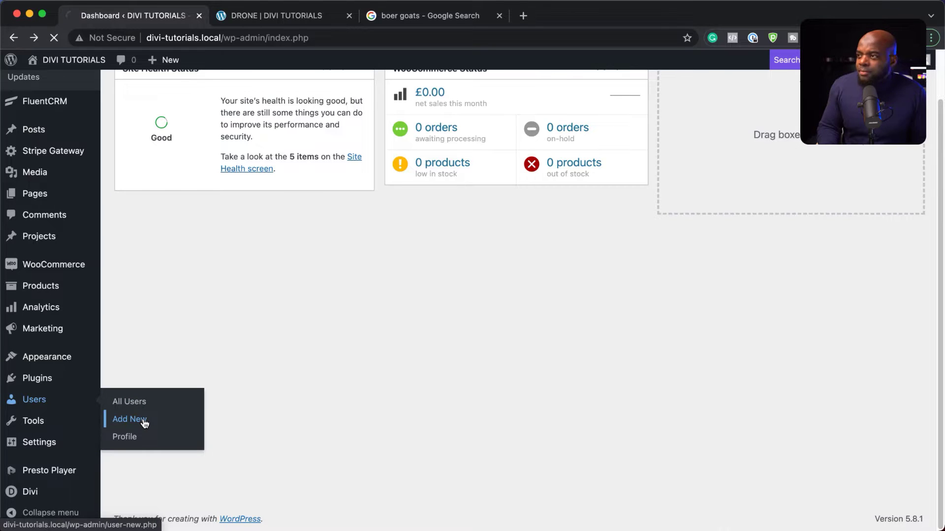
left_click(312, 144)
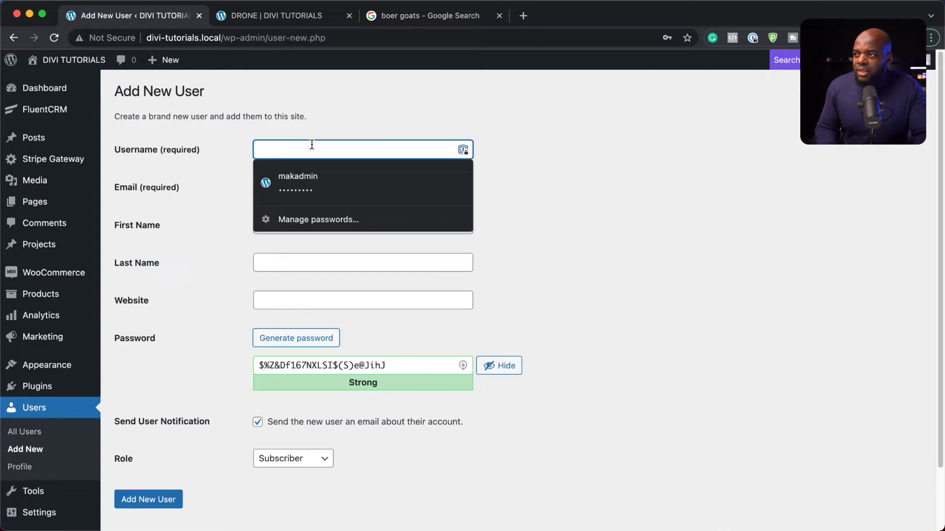
type("manager mak")
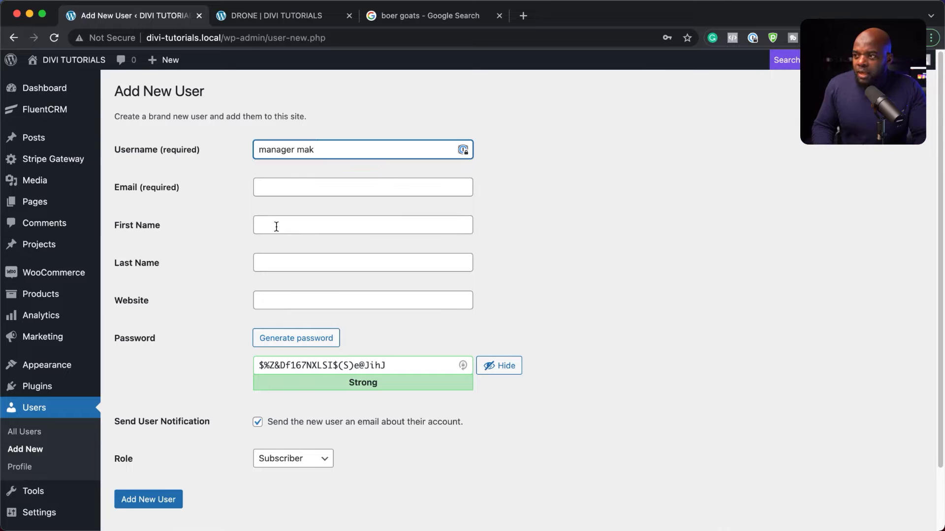
left_click(276, 227)
left_click(273, 189)
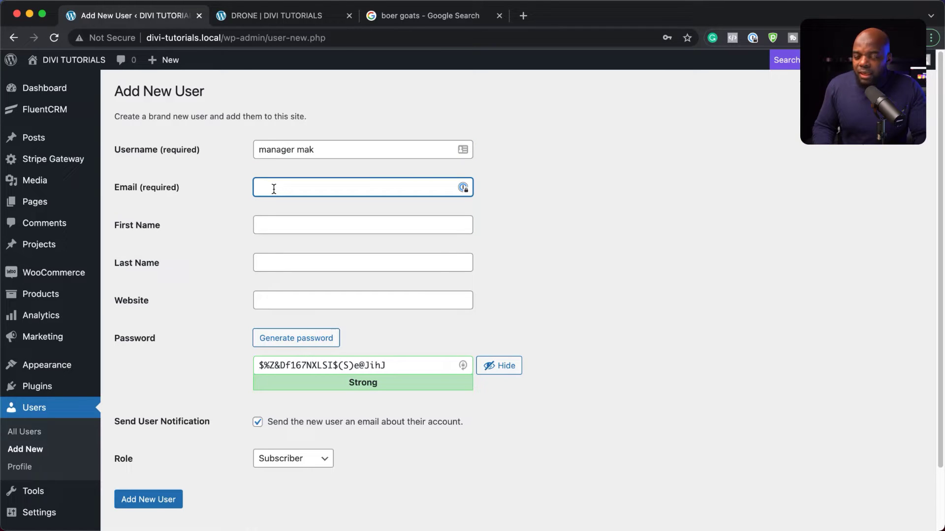
Step: Set the new user's role to Shop manager
scroll(406, 320, "down", 3)
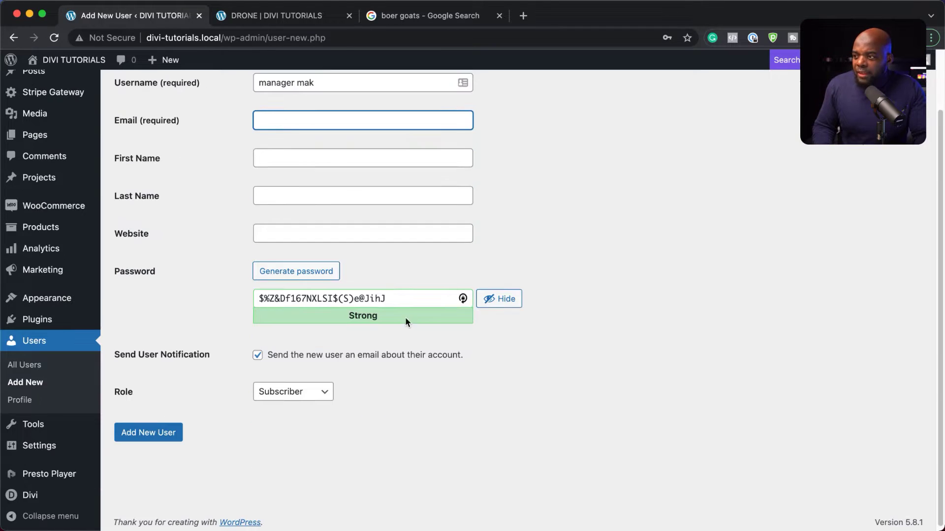
left_click(315, 397)
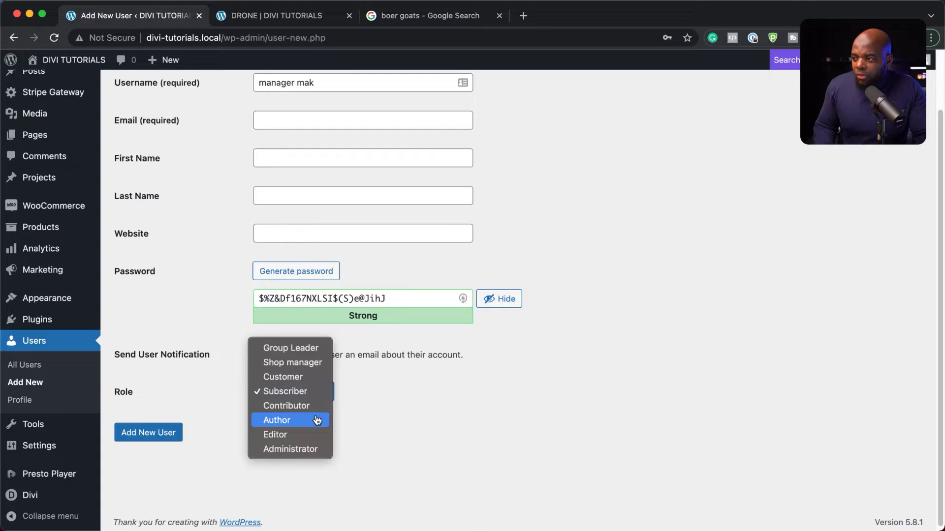
left_click(315, 366)
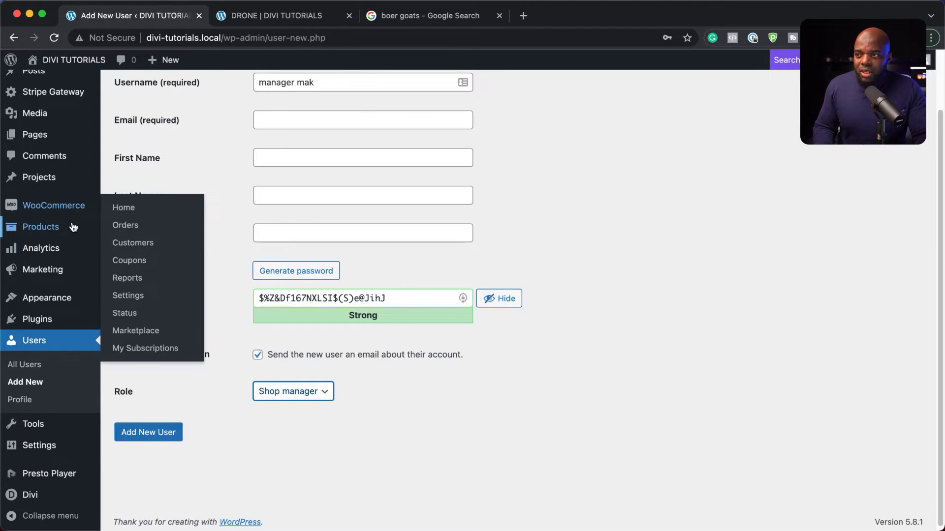
mouse_move(73, 226)
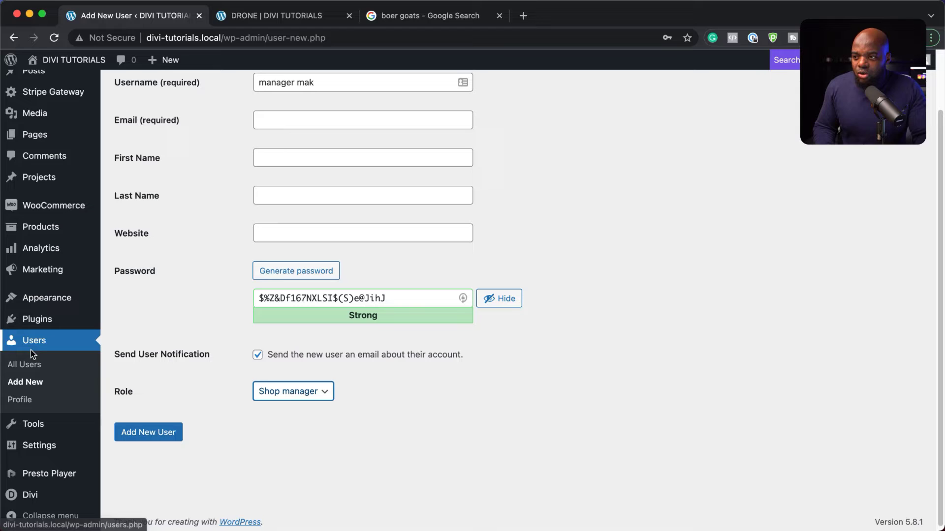
Step: Return to All Users and look over the Appearance and Divi submenus
left_click(32, 366)
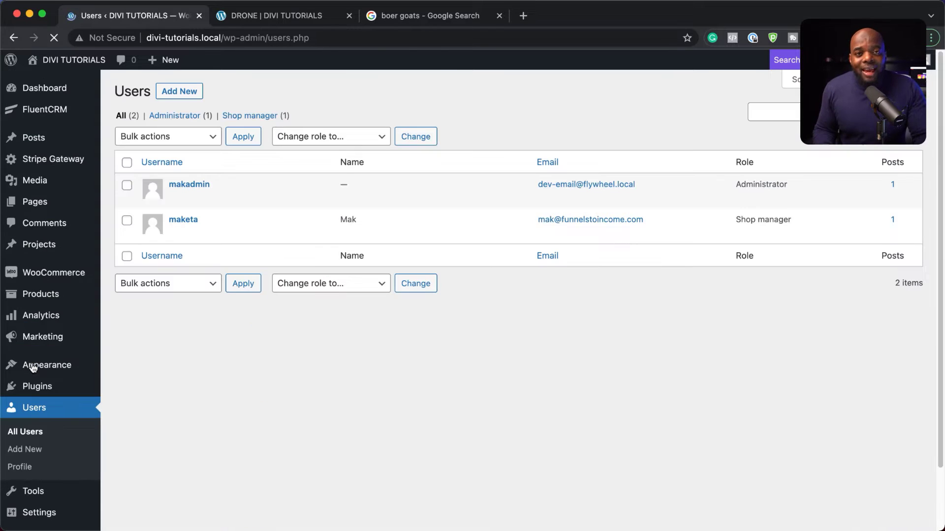
mouse_move(653, 211)
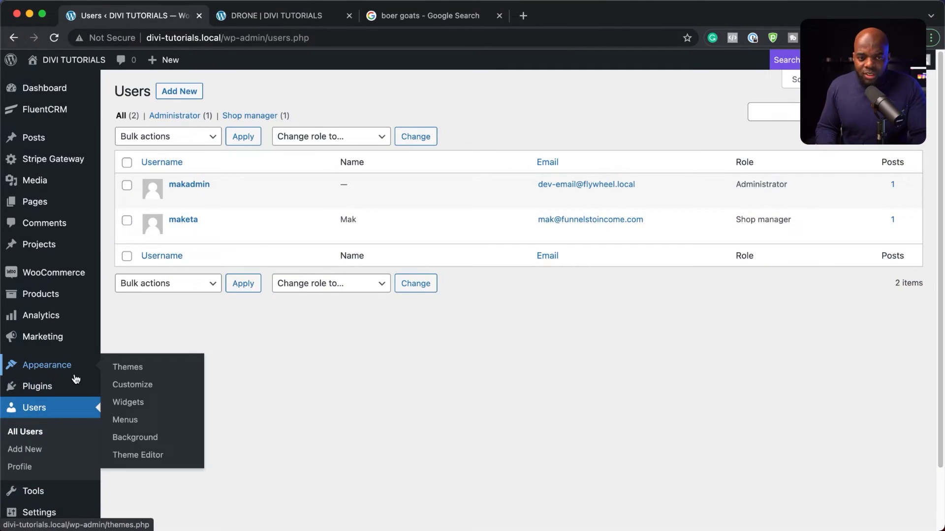
scroll(75, 379, "down", 3)
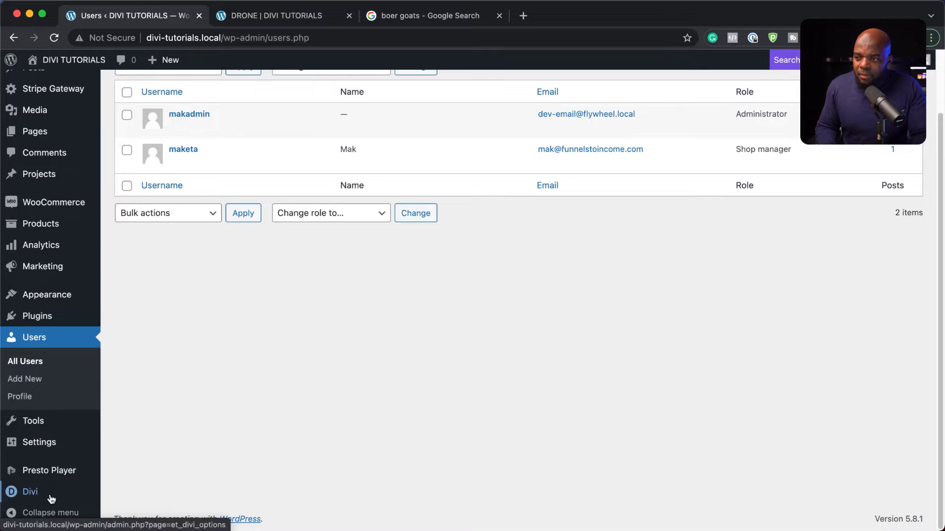
mouse_move(28, 495)
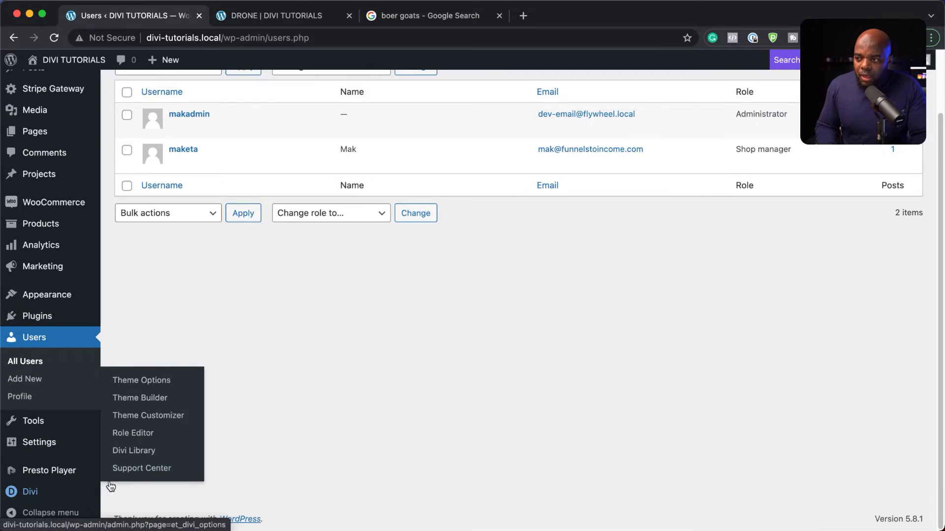
Step: Open Divi > Role Editor and review the Shop manager tab's permission toggles
left_click(153, 438)
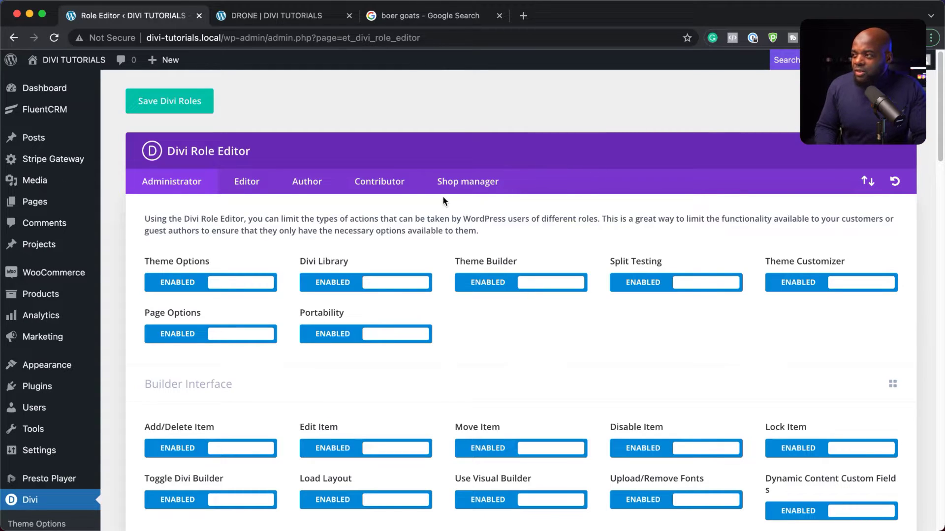
left_click(479, 184)
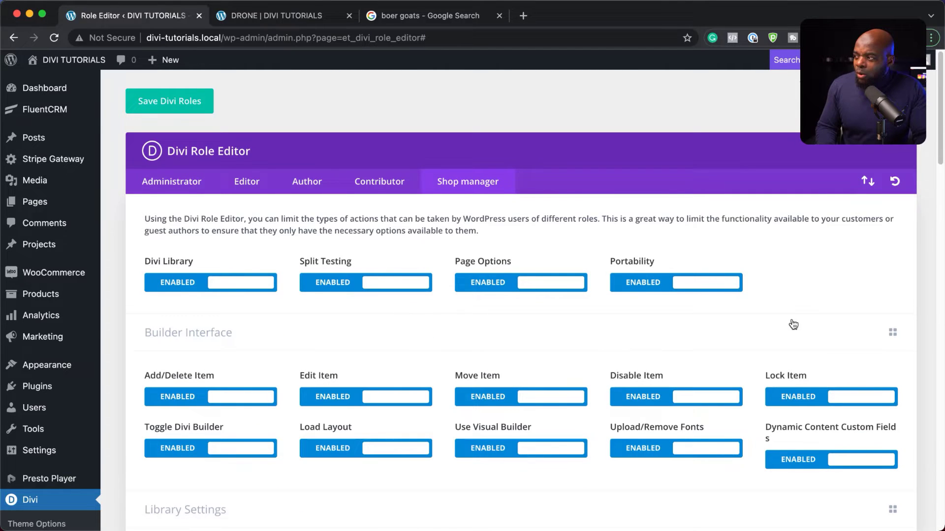
scroll(543, 319, "down", 3)
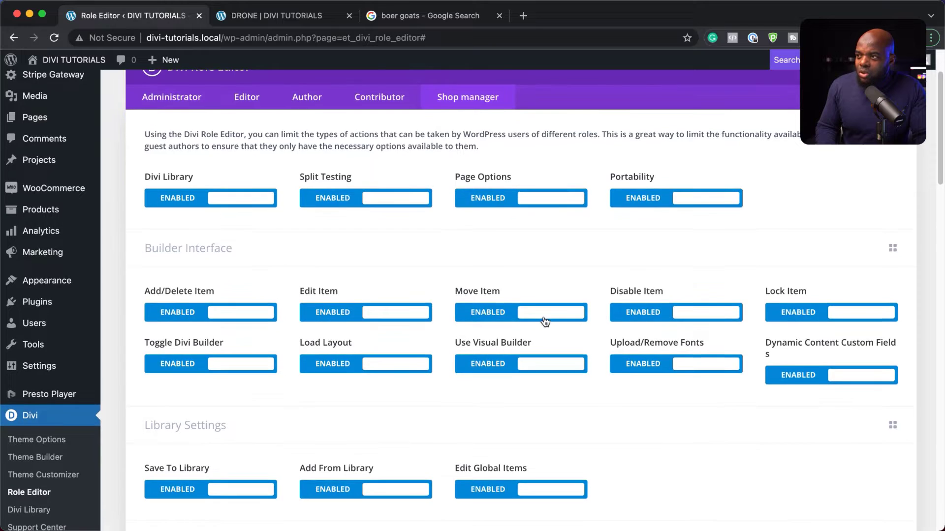
scroll(544, 321, "up", 3)
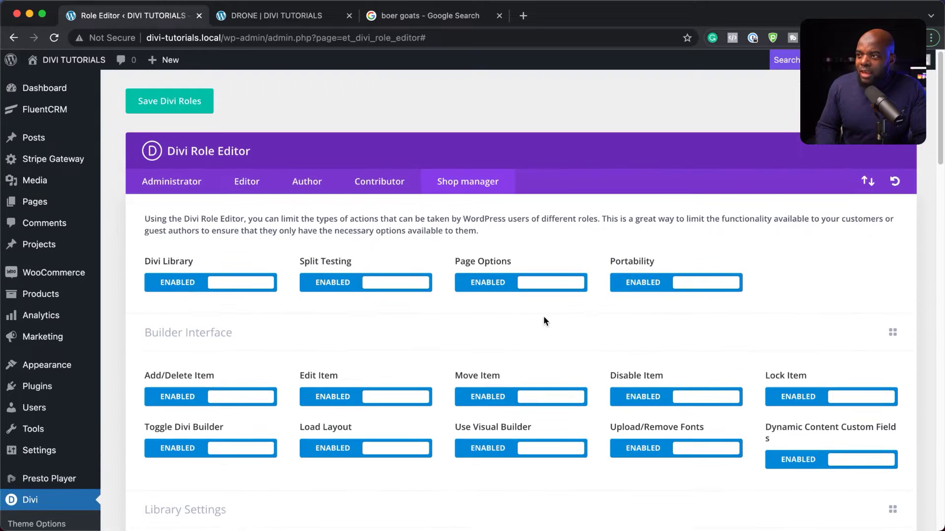
left_click(174, 284)
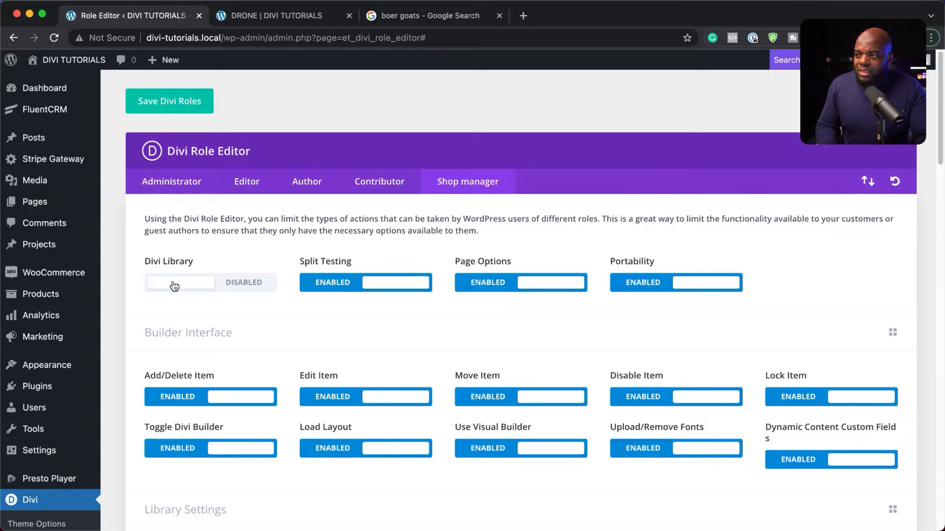
left_click(253, 282)
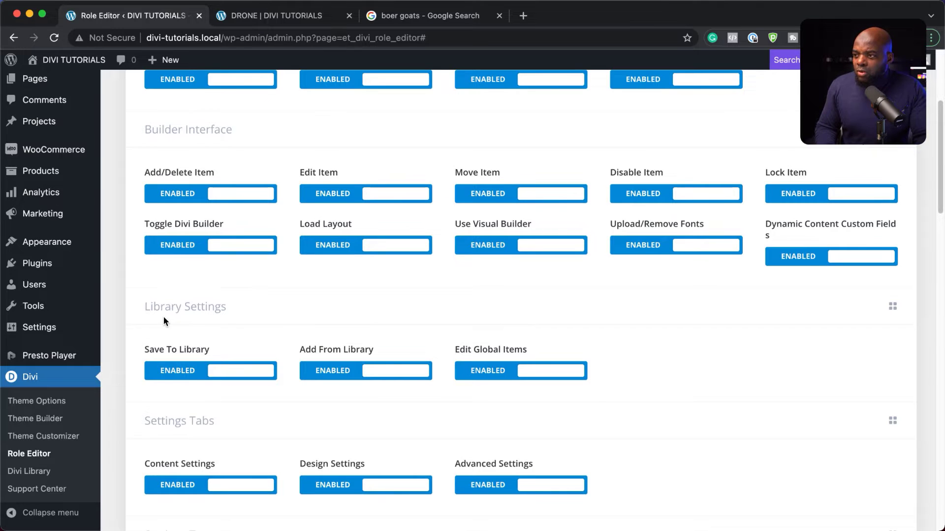
Step: Disable Save To Library, Add From Library, Edit Global Items and Divi Library for shop managers
left_click(182, 370)
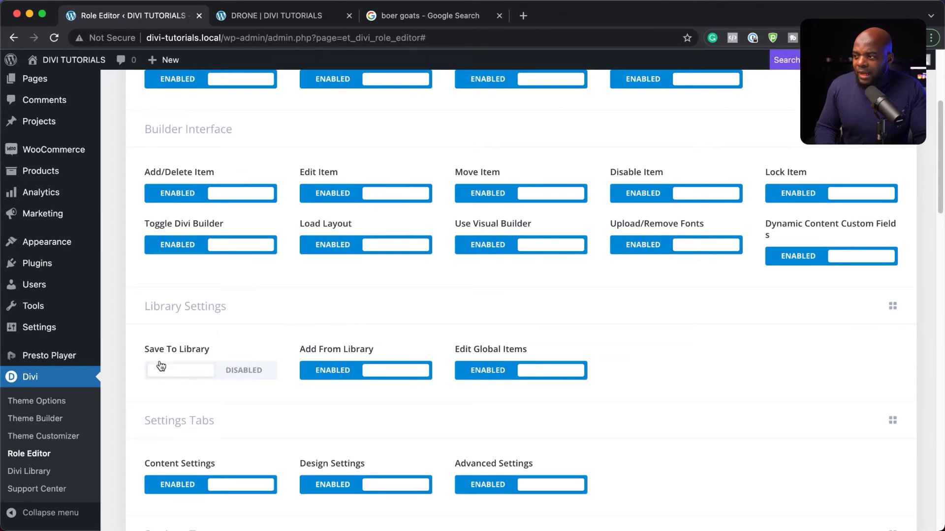
left_click(343, 374)
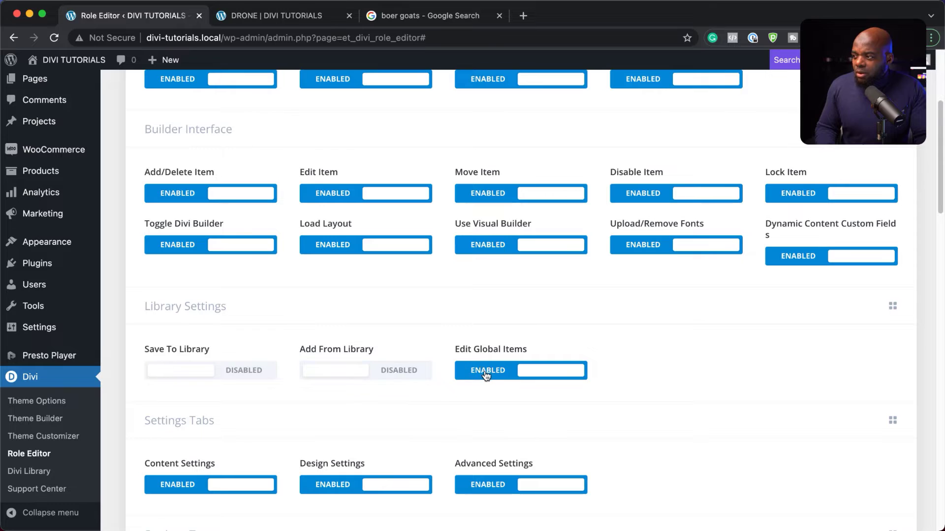
left_click(486, 375)
scroll(180, 297, "up", 5)
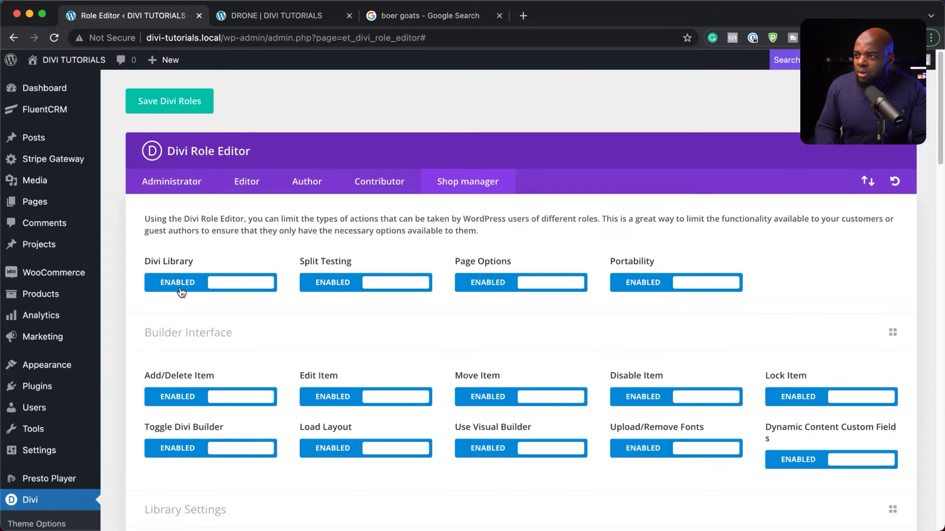
left_click(180, 290)
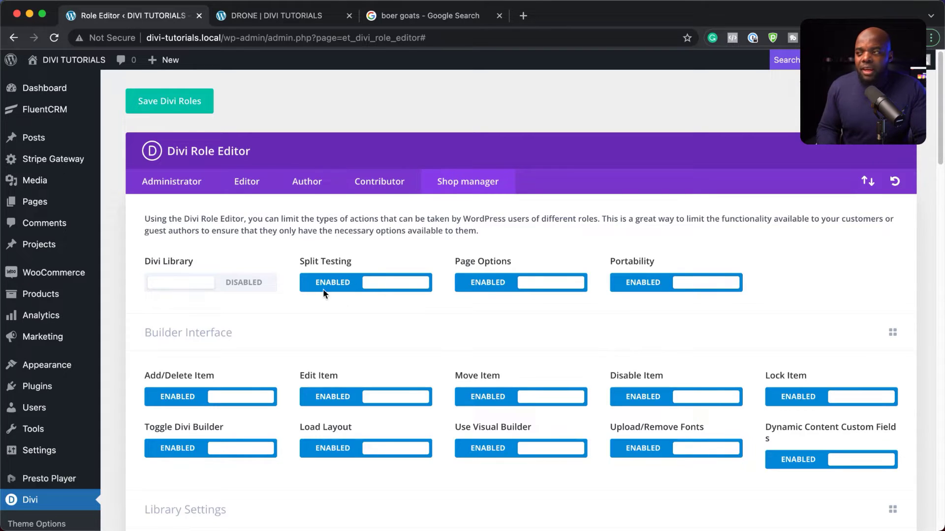
Step: Disable Use Visual Builder, Upload/Remove Fonts, Dynamic Content Custom Fields and Load Layout
scroll(285, 344, "down", 3)
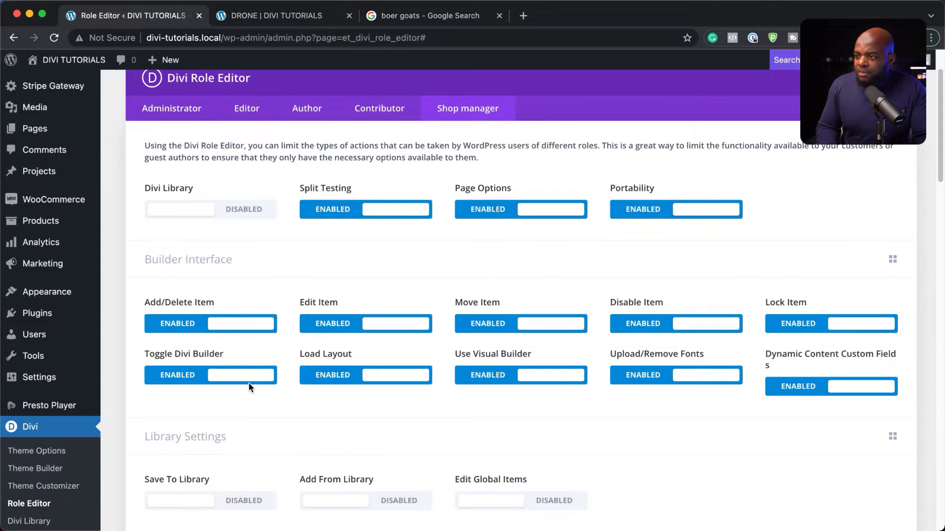
scroll(249, 383, "down", 1)
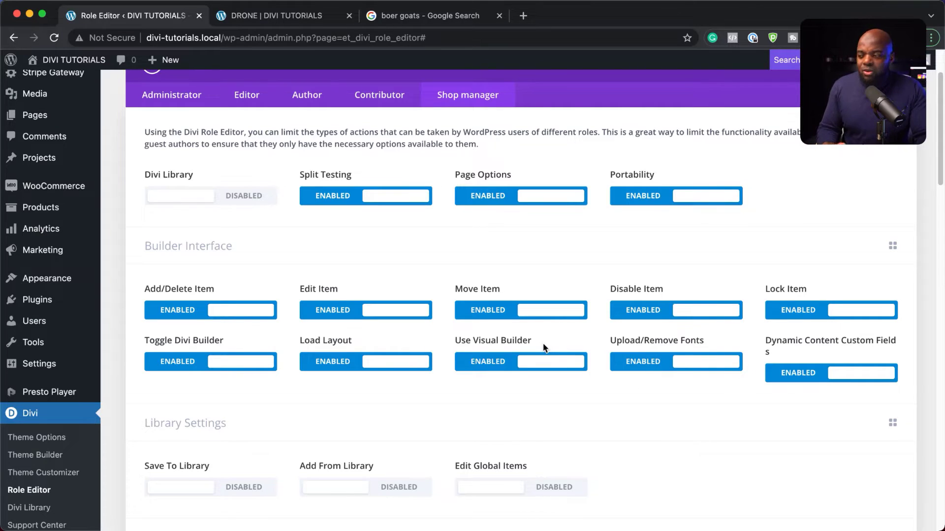
left_click(486, 364)
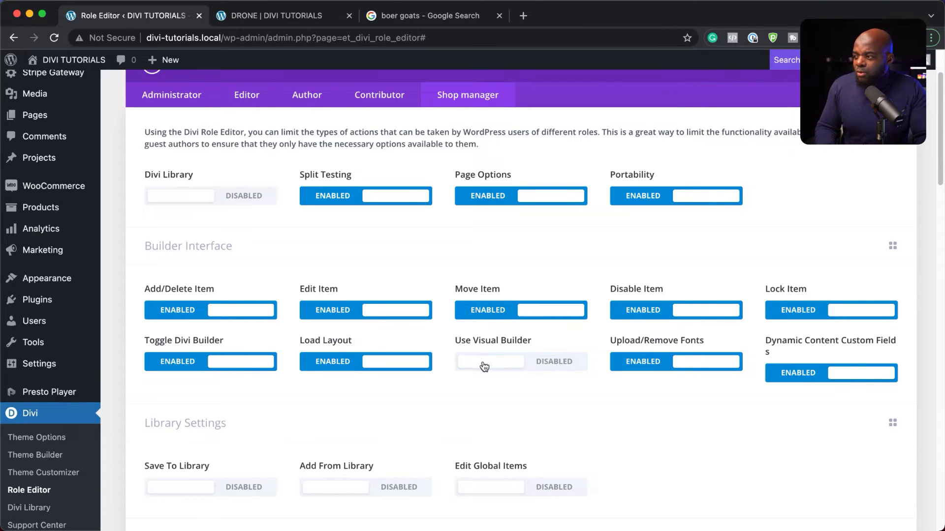
left_click(646, 362)
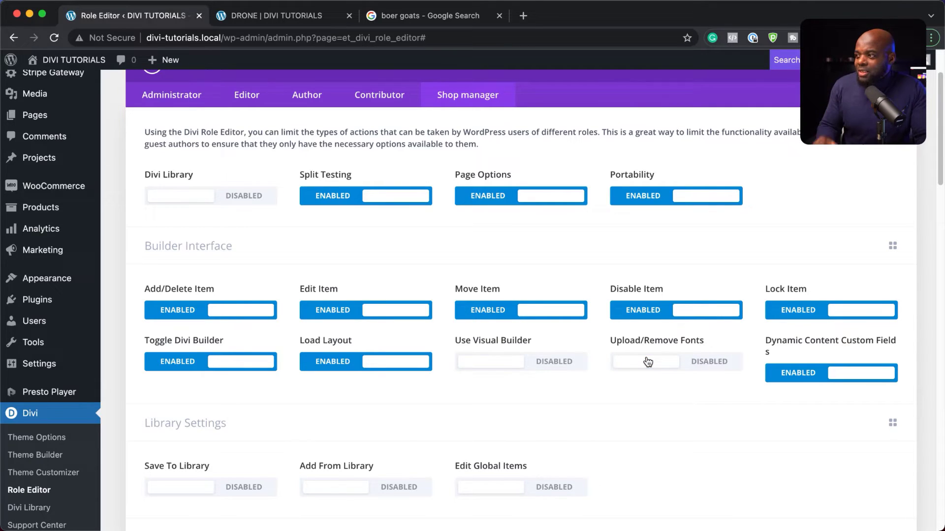
left_click(806, 378)
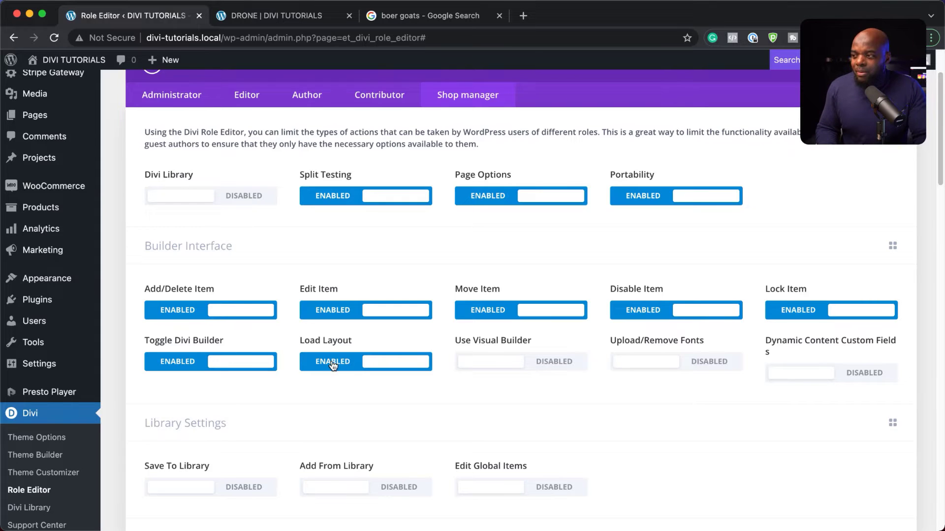
left_click(332, 364)
scroll(195, 278, "down", 1)
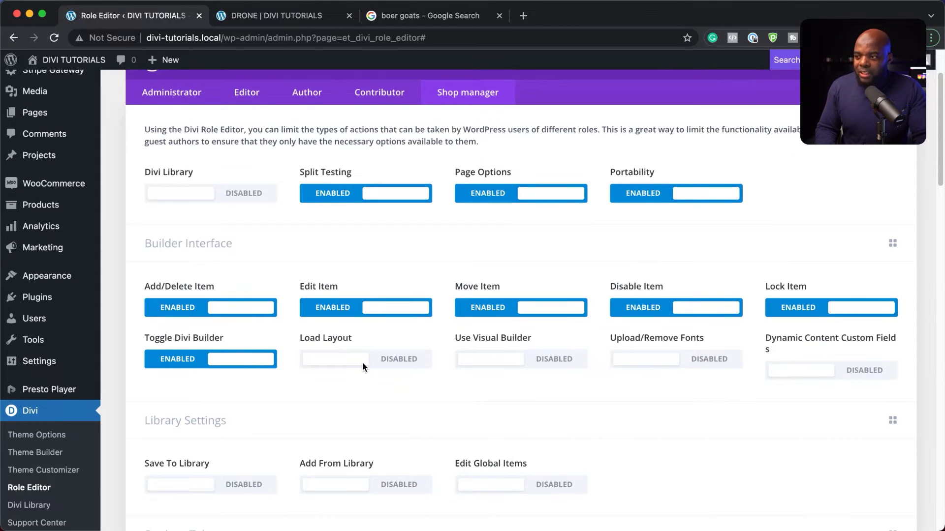
scroll(363, 364, "down", 5)
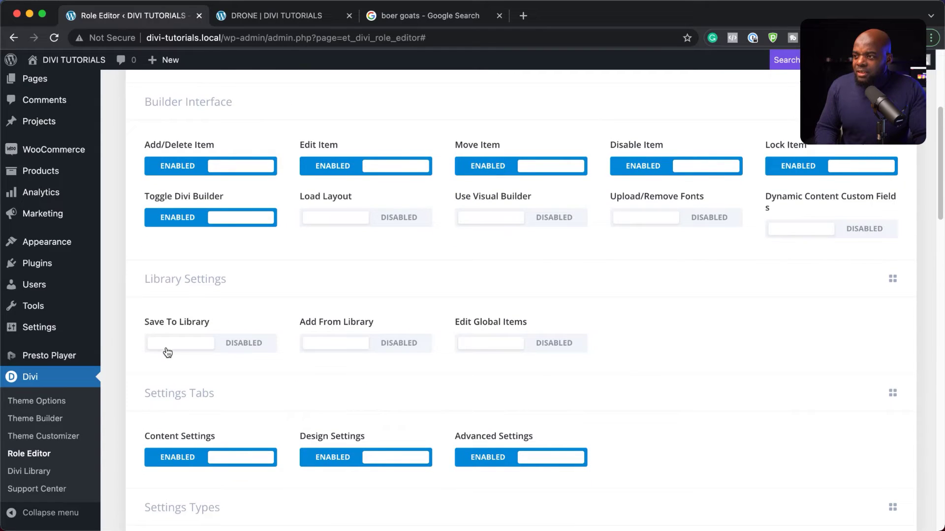
scroll(323, 361, "down", 5)
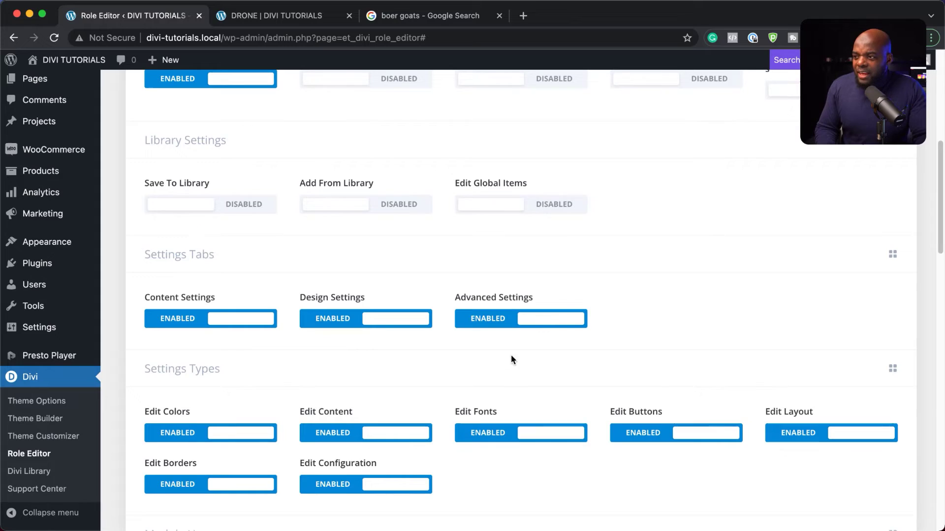
scroll(492, 370, "down", 5)
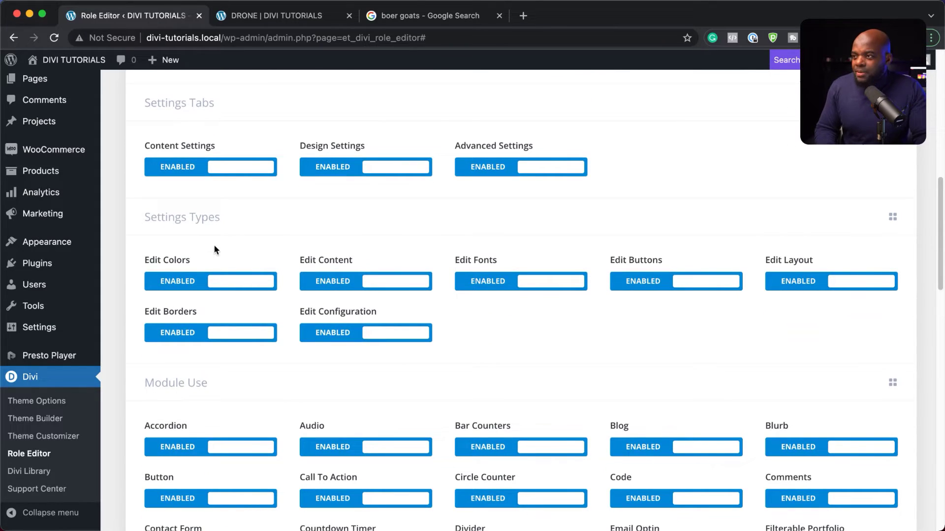
Step: Turn off Edit Colors and Edit Fonts, toggling Edit Content off and back on
left_click(176, 287)
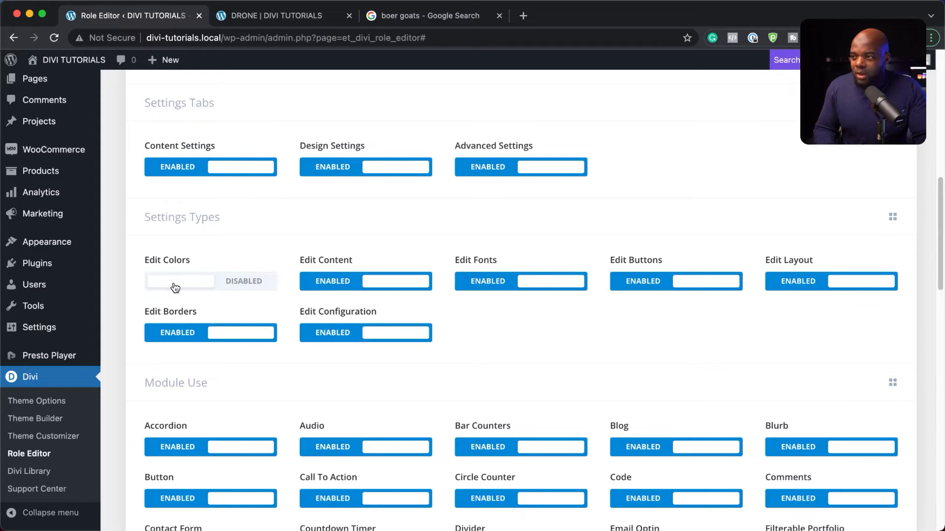
left_click(334, 287)
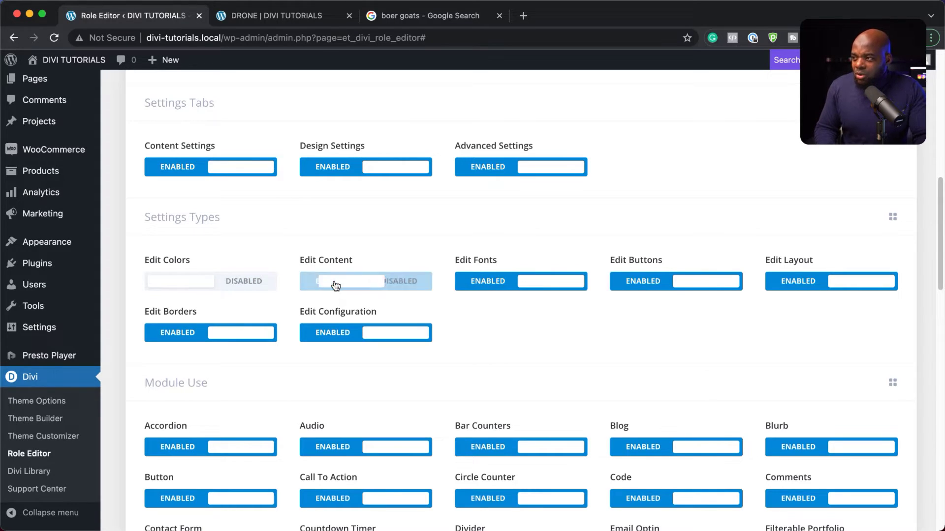
left_click(386, 285)
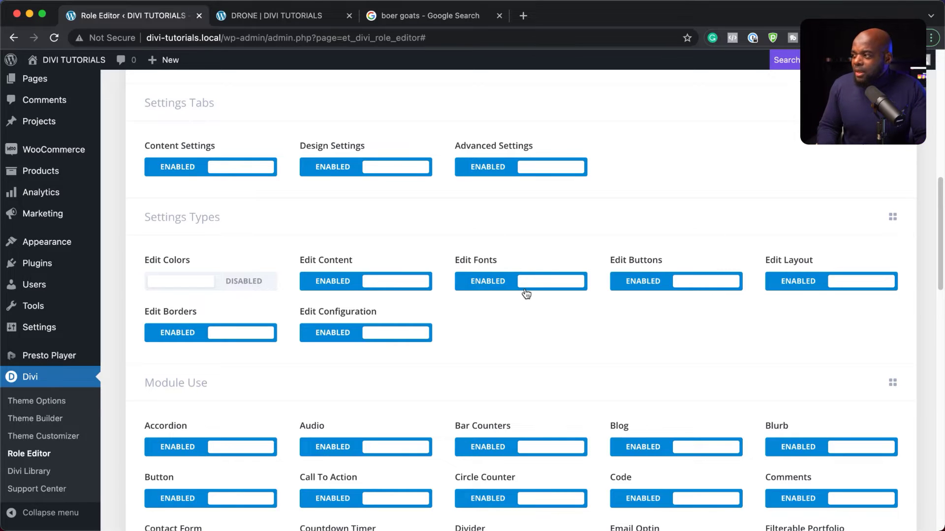
left_click(495, 286)
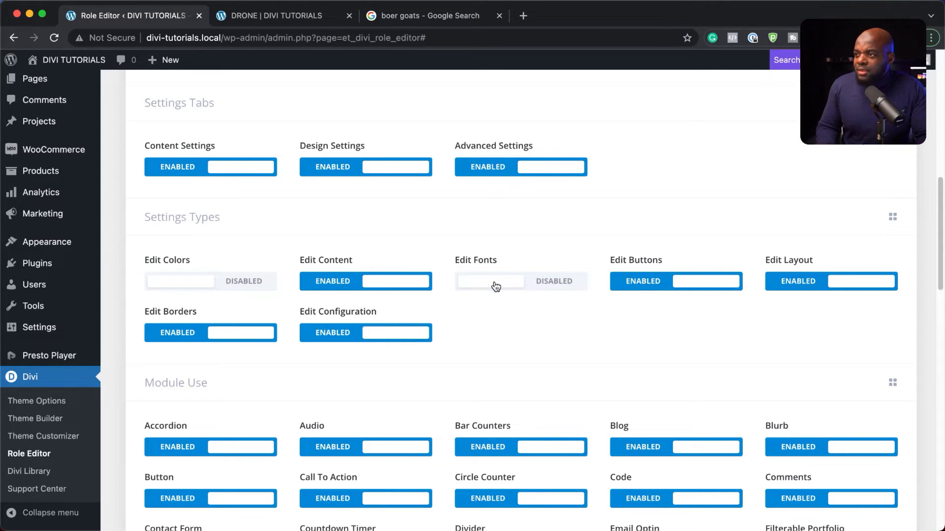
scroll(512, 335, "down", 4)
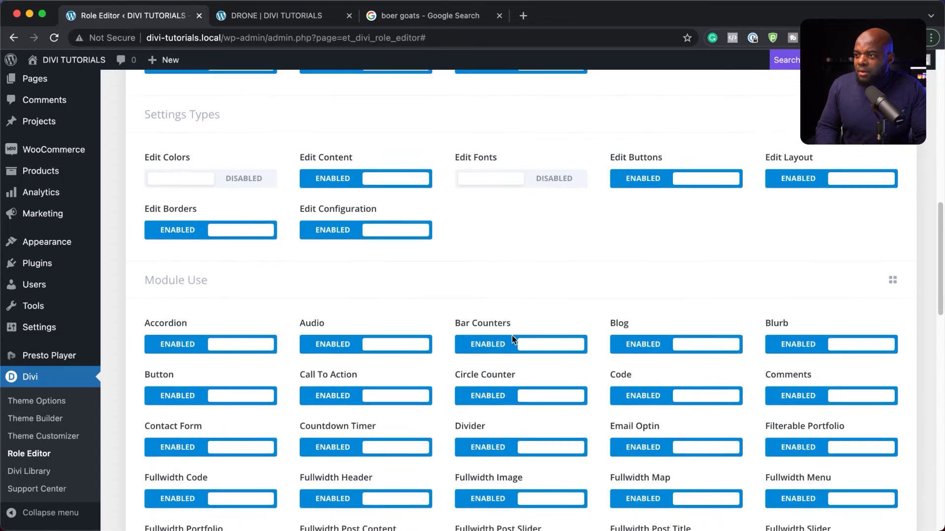
Step: Under Portability, set Divi Theme Builder to disabled for the shop manager
scroll(512, 337, "down", 3)
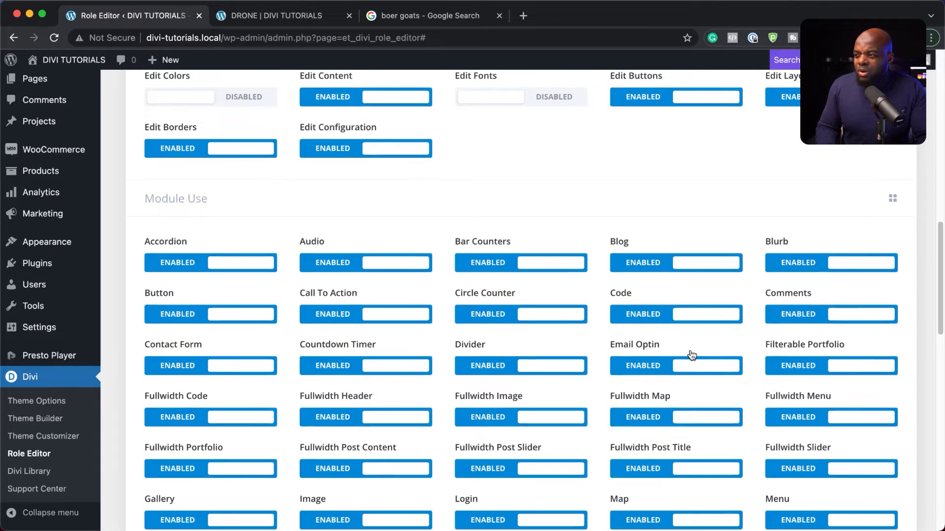
scroll(691, 351, "down", 4)
scroll(599, 297, "down", 12)
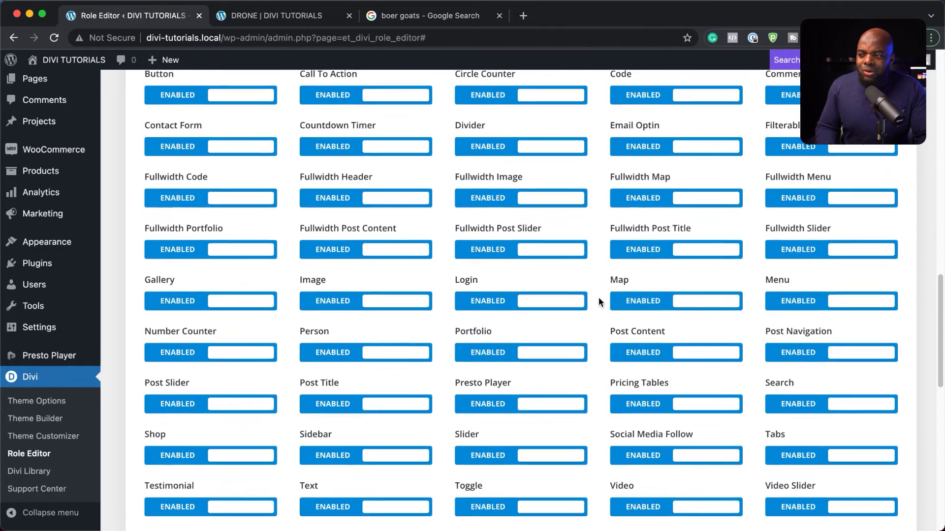
scroll(599, 297, "down", 11)
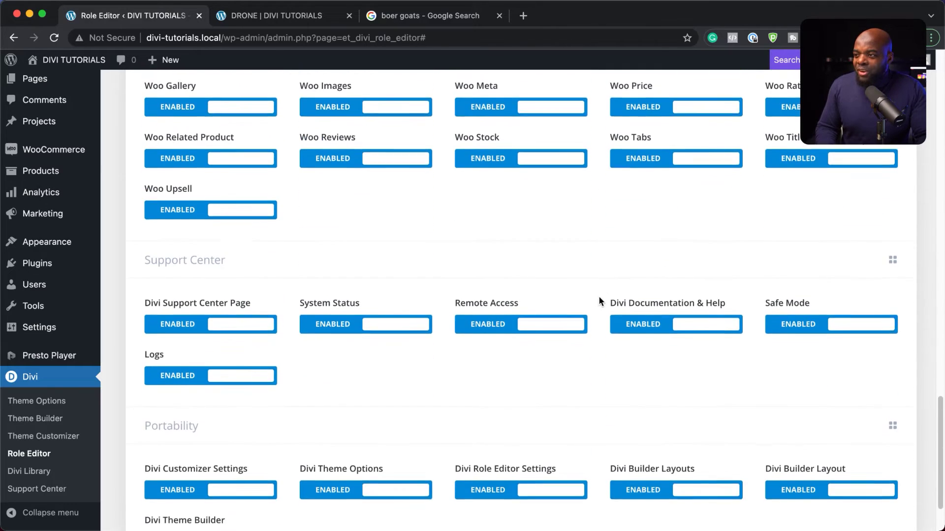
scroll(598, 296, "down", 1)
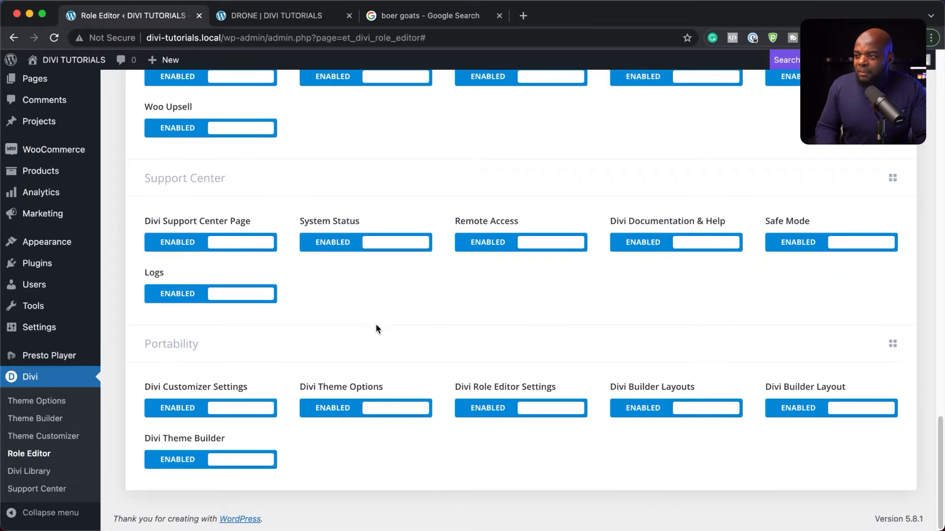
left_click(180, 462)
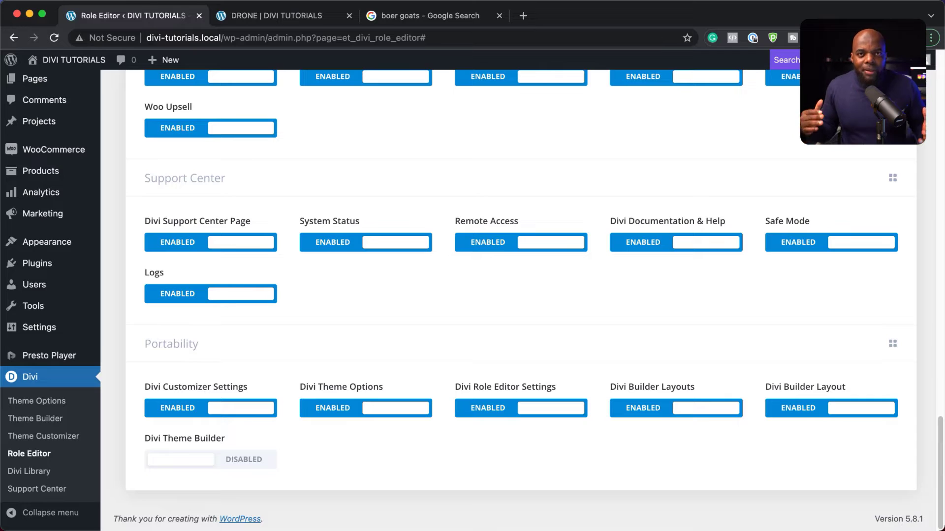
scroll(325, 342, "up", 8)
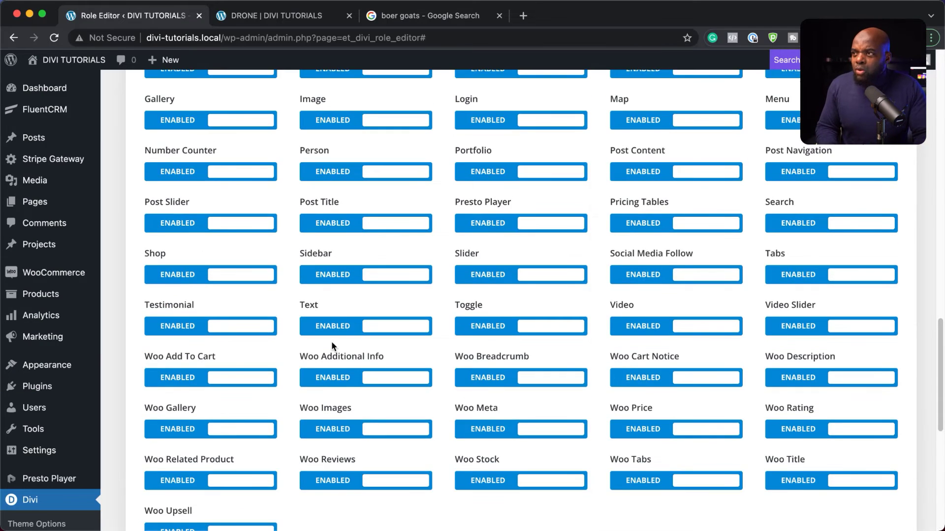
scroll(331, 341, "up", 15)
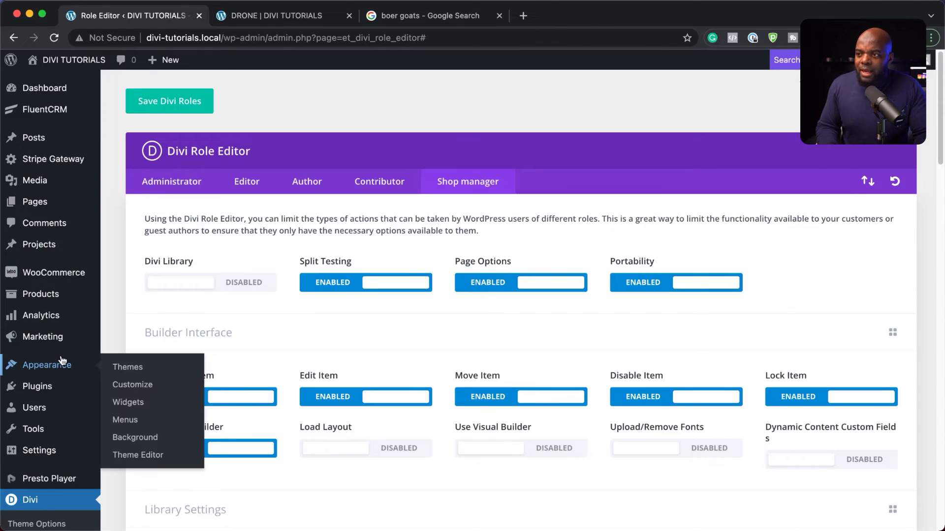
mouse_move(54, 372)
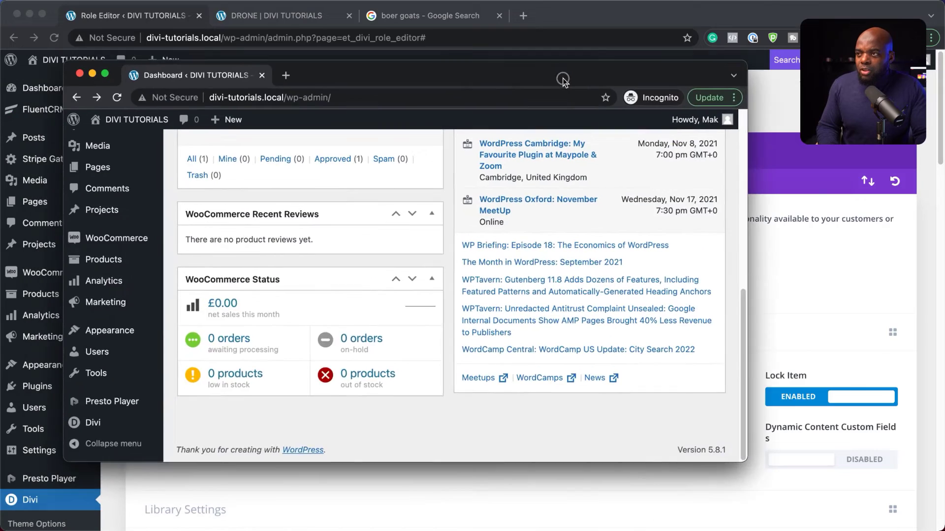
Step: Maximise the shop manager's window and open Products > All Products
left_click_drag(559, 78, 499, 4)
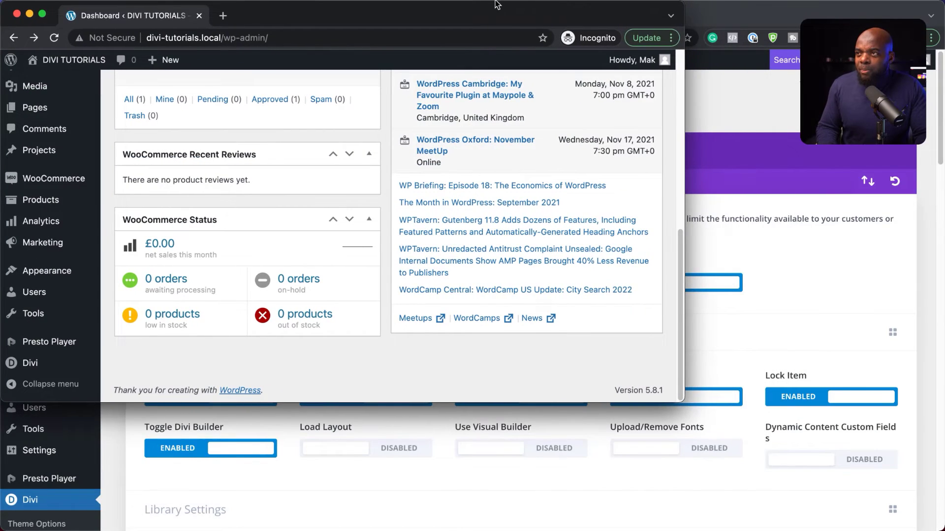
left_click_drag(682, 405, 935, 529)
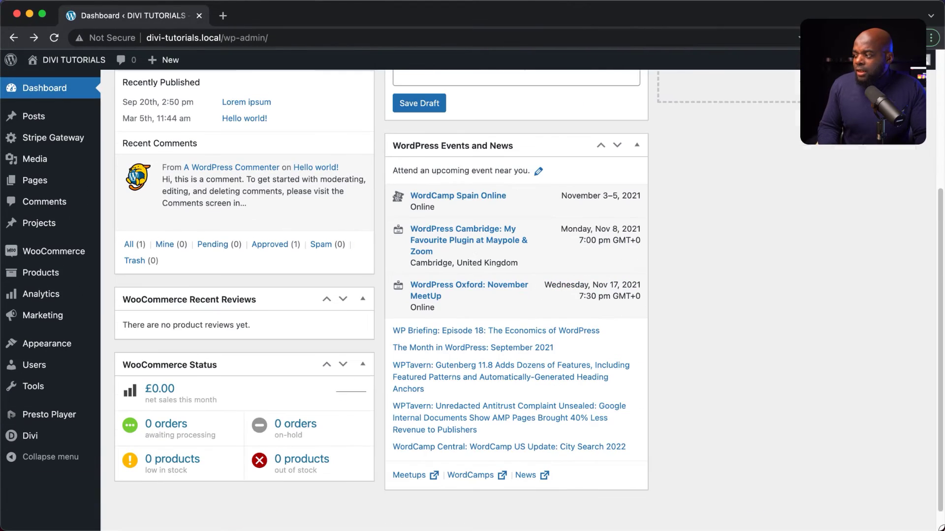
mouse_move(53, 279)
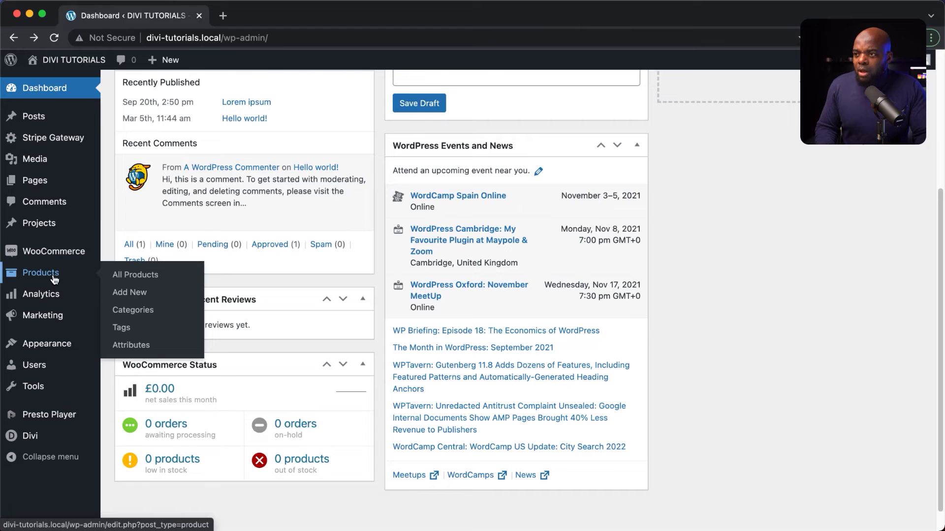
left_click(129, 278)
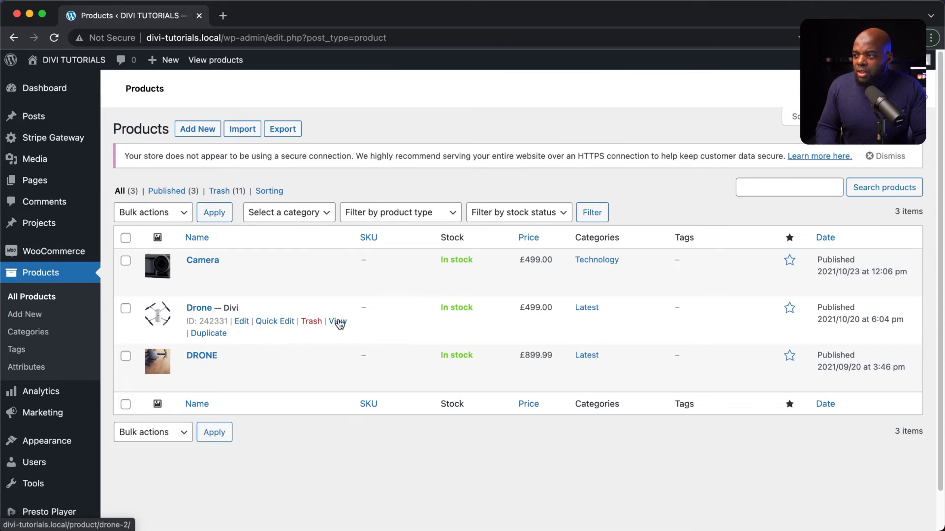
Step: View the Drone product's public page, then return to the products list
left_click(338, 322)
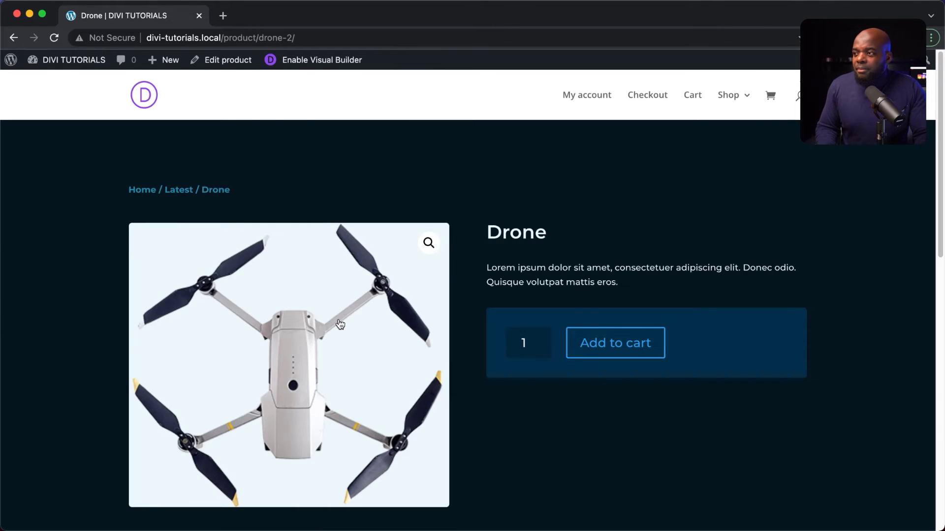
scroll(513, 350, "down", 8)
scroll(513, 349, "up", 5)
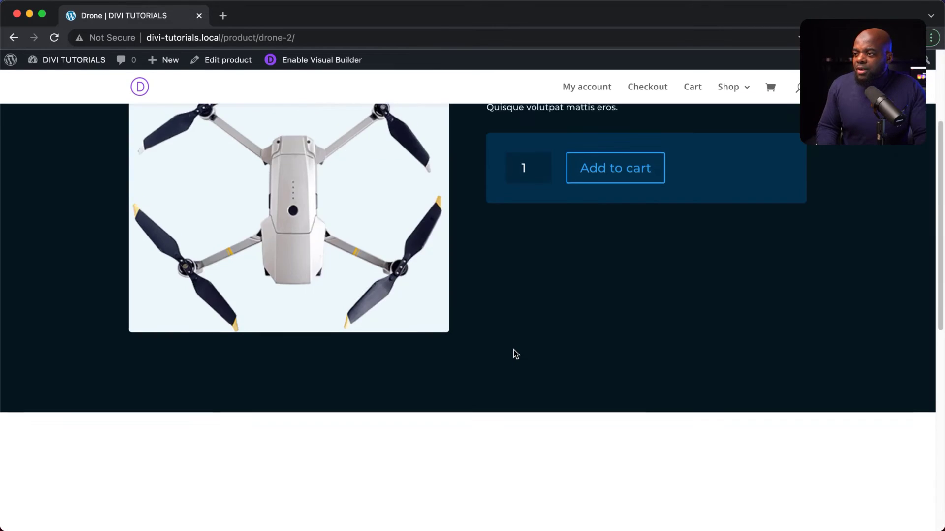
scroll(514, 352, "up", 3)
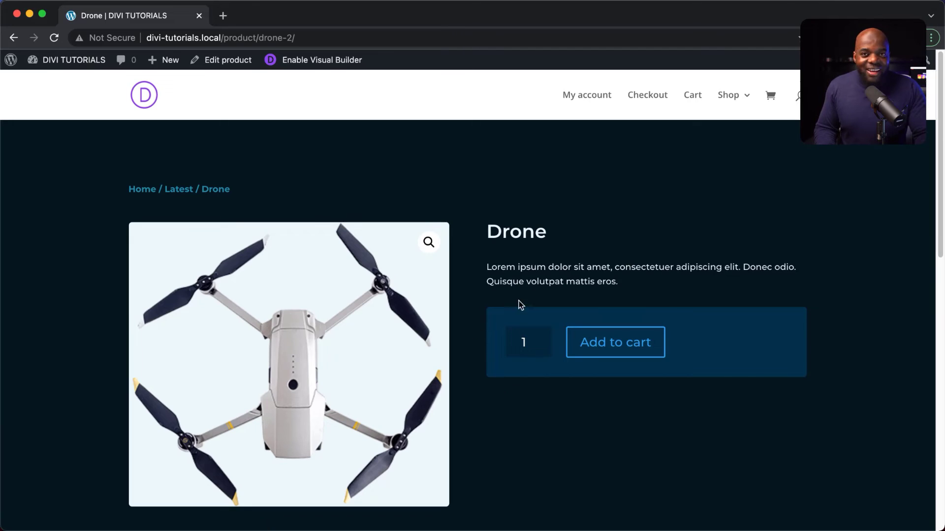
left_click(14, 37)
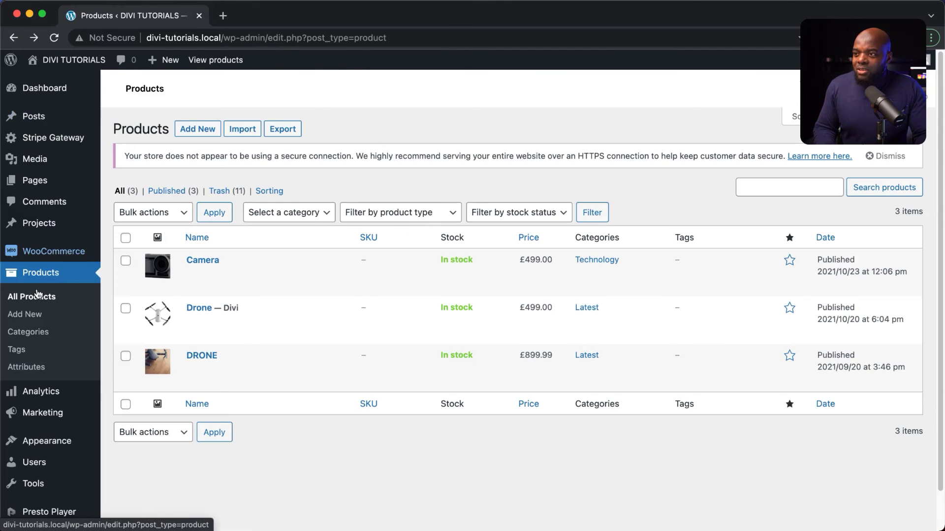
Step: From All Users, try the Divi theme options, get refused, and go back to Users
scroll(76, 315, "down", 2)
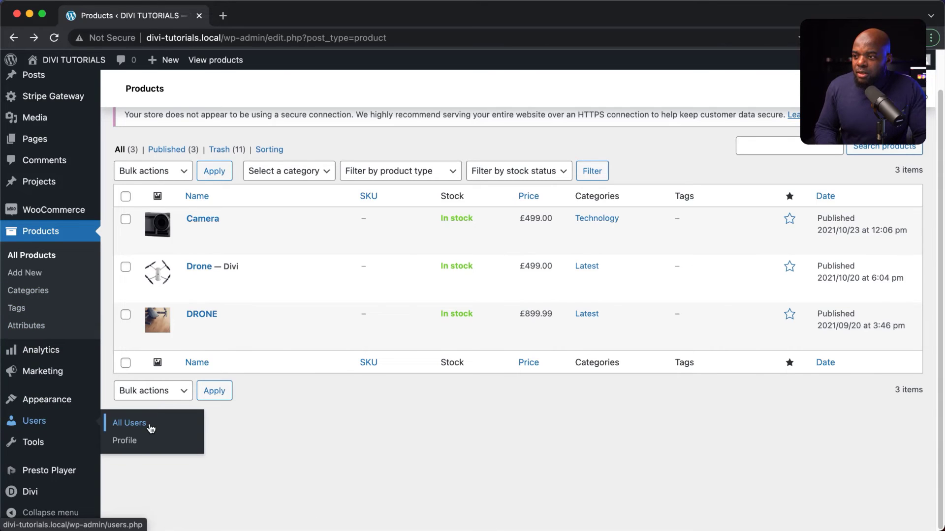
left_click(150, 427)
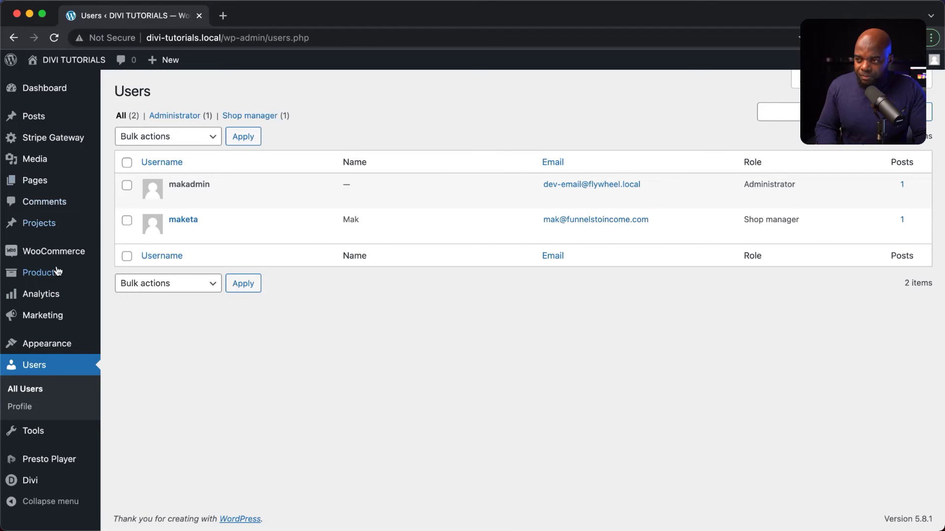
left_click(67, 485)
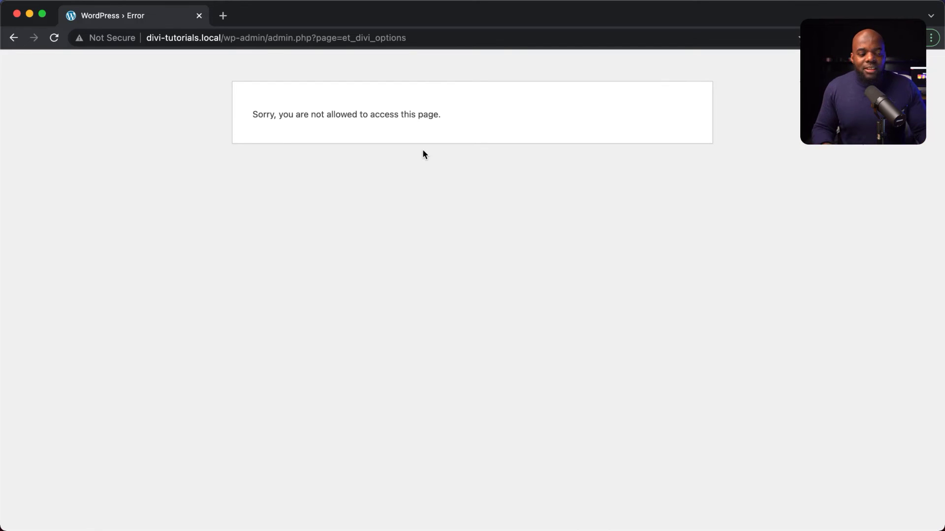
left_click(17, 37)
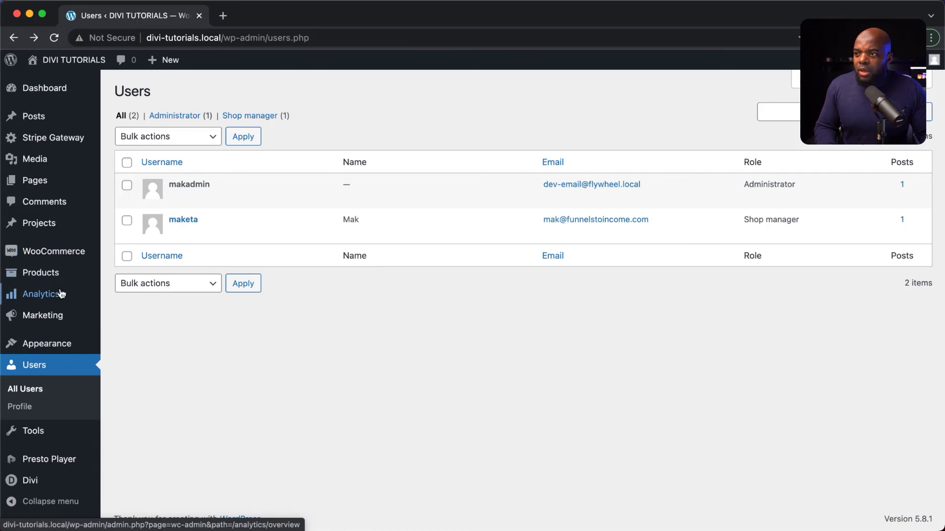
Step: Open the Camera product from All Products for editing
mouse_move(57, 277)
left_click(136, 278)
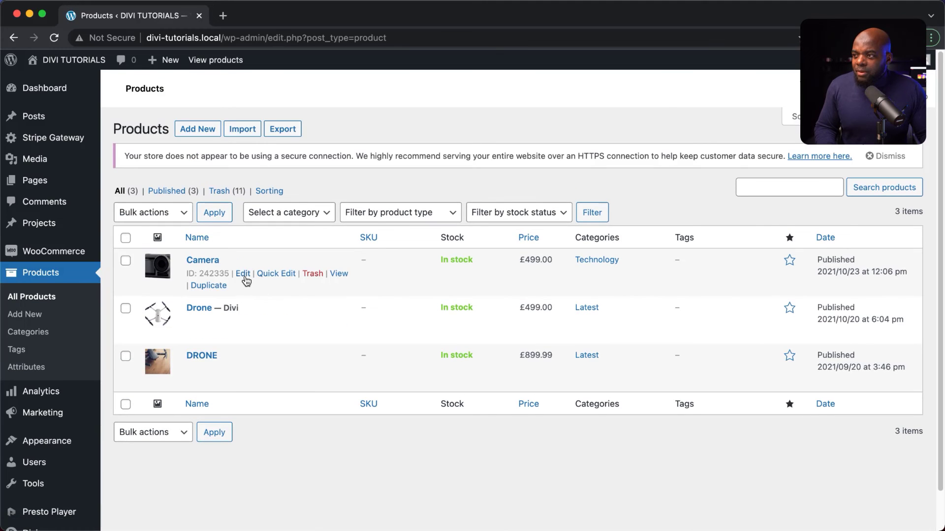
left_click(243, 276)
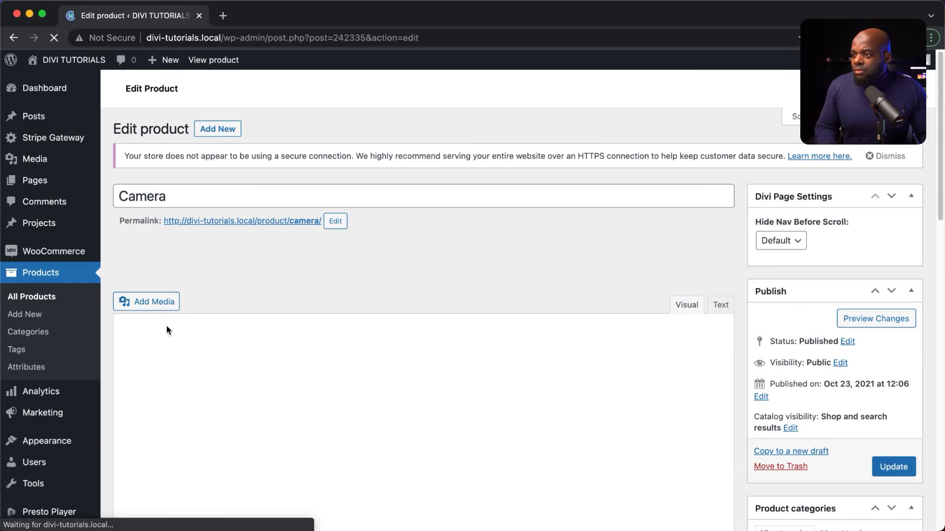
scroll(379, 396, "down", 3)
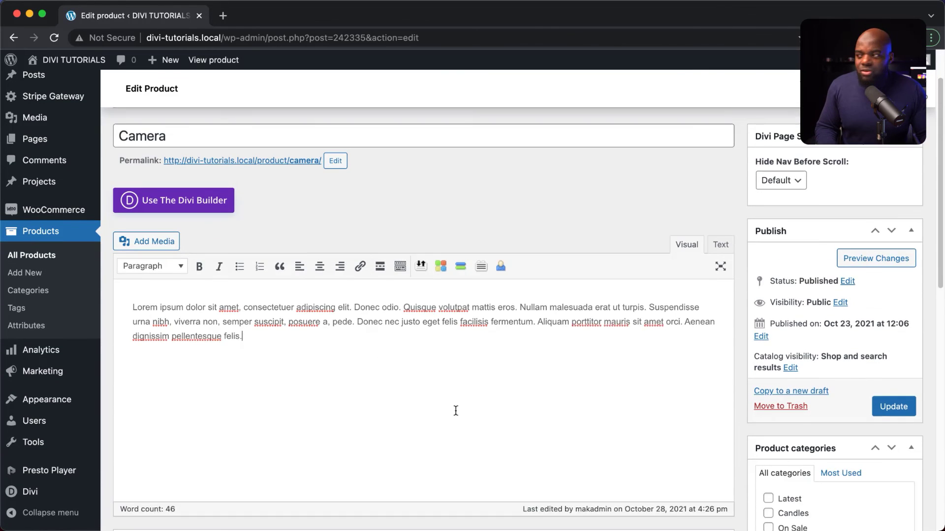